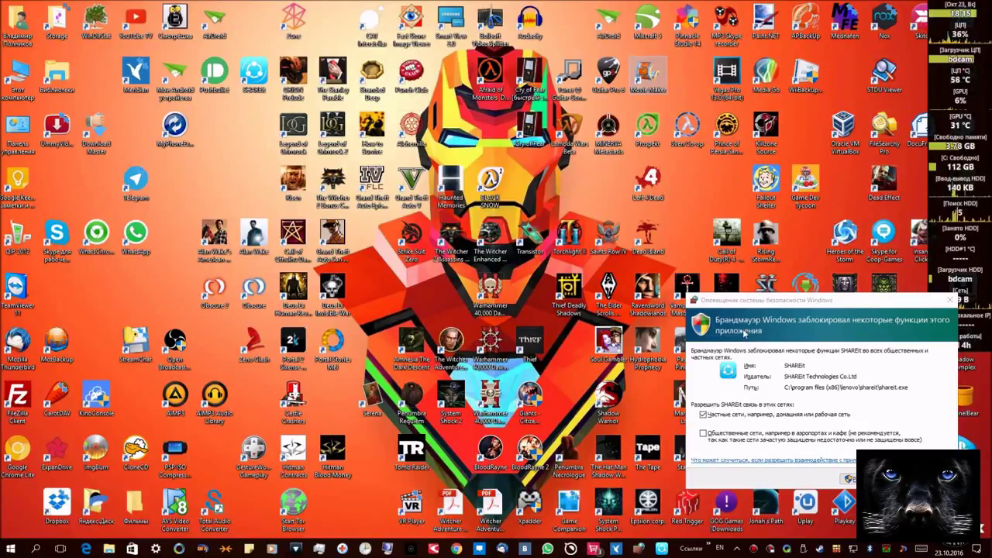
Allow SHAREit access through Windows Firewall on private and public networks in the security alert.
{"action": "left_click_drag", "start_coordinate": [801, 306], "coordinate": [326, 159]}
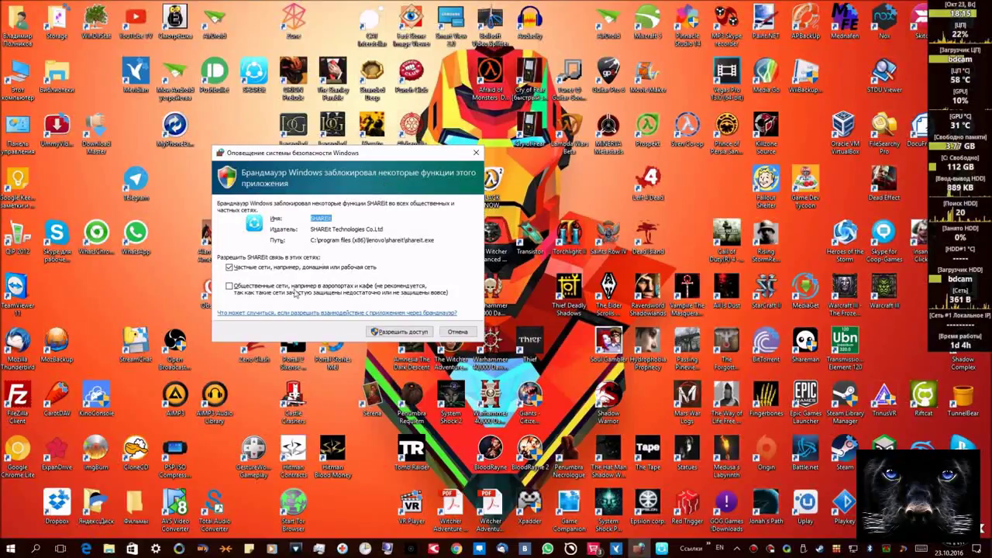
{"action": "left_click", "coordinate": [248, 294]}
{"action": "left_click", "coordinate": [394, 334]}
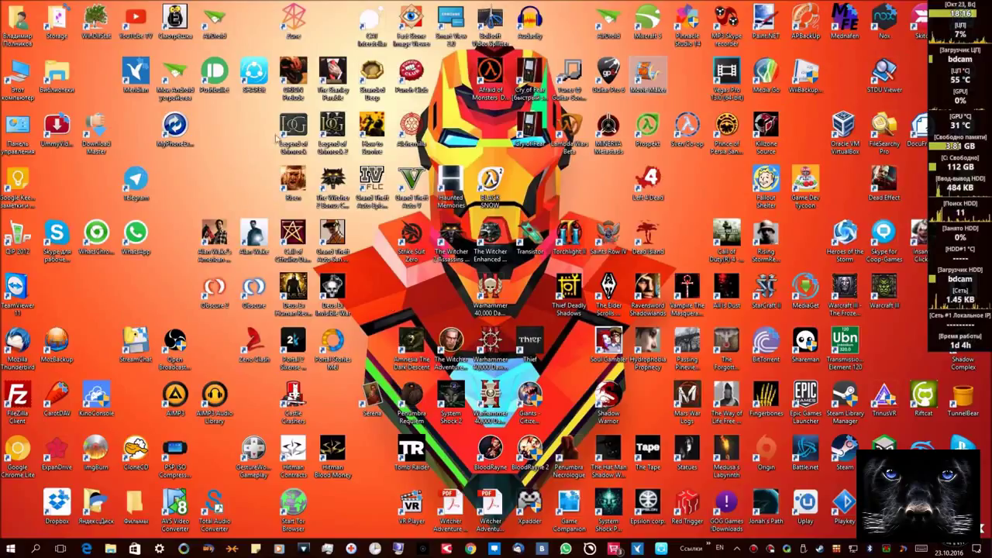
Turn off Windows Firewall for both the private and the public network in the Control Panel's firewall settings.
{"action": "double_click", "coordinate": [17, 128]}
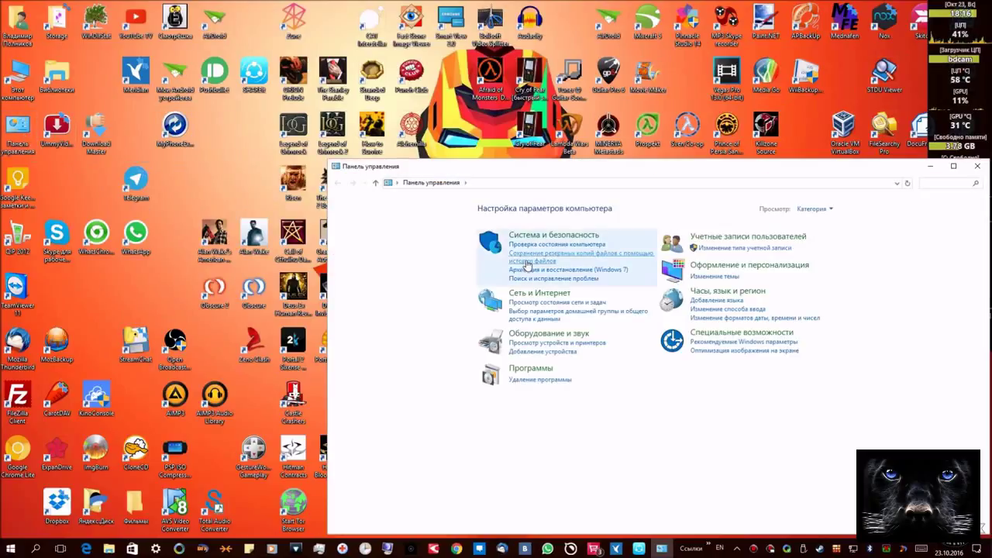
{"action": "left_click", "coordinate": [545, 243]}
{"action": "left_click", "coordinate": [497, 243]}
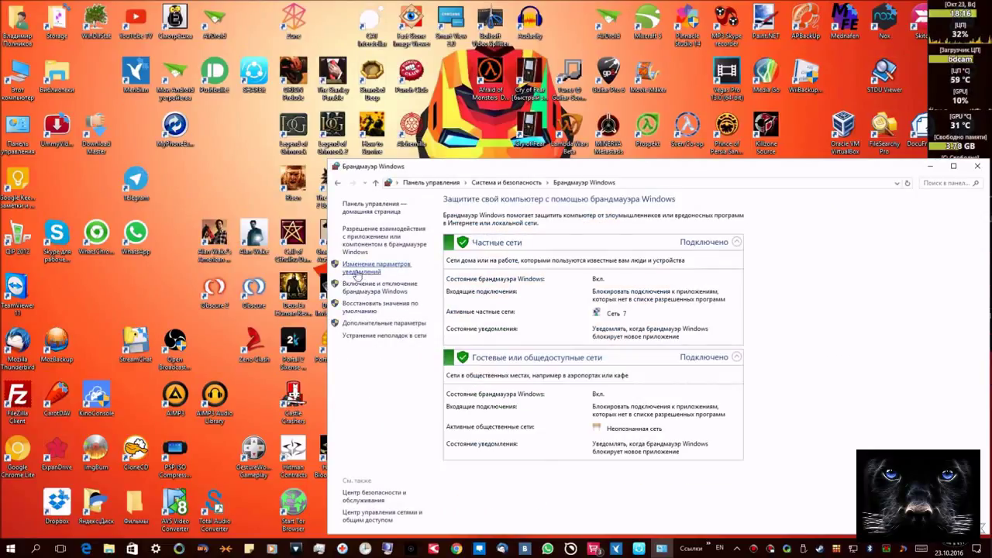
{"action": "left_click", "coordinate": [371, 273]}
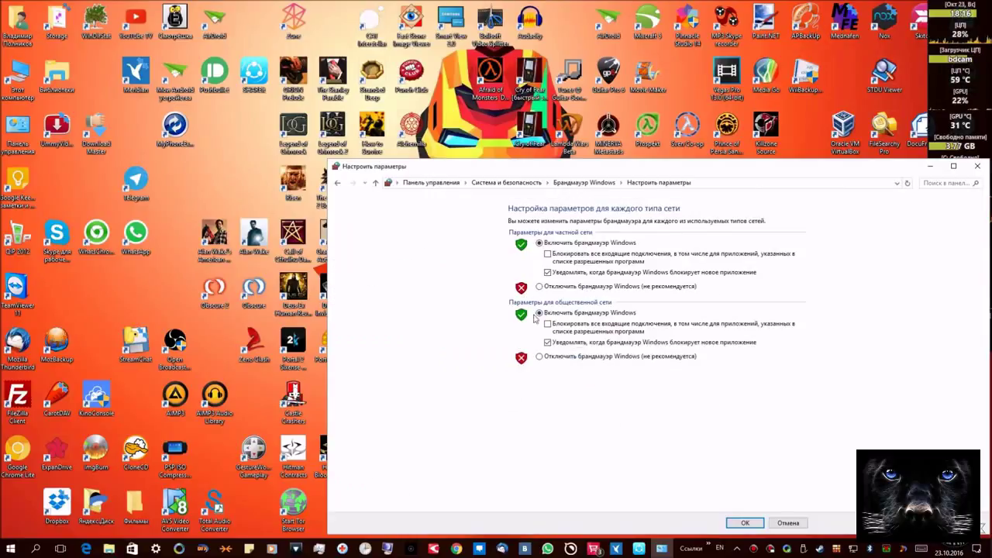
{"action": "left_click", "coordinate": [541, 287]}
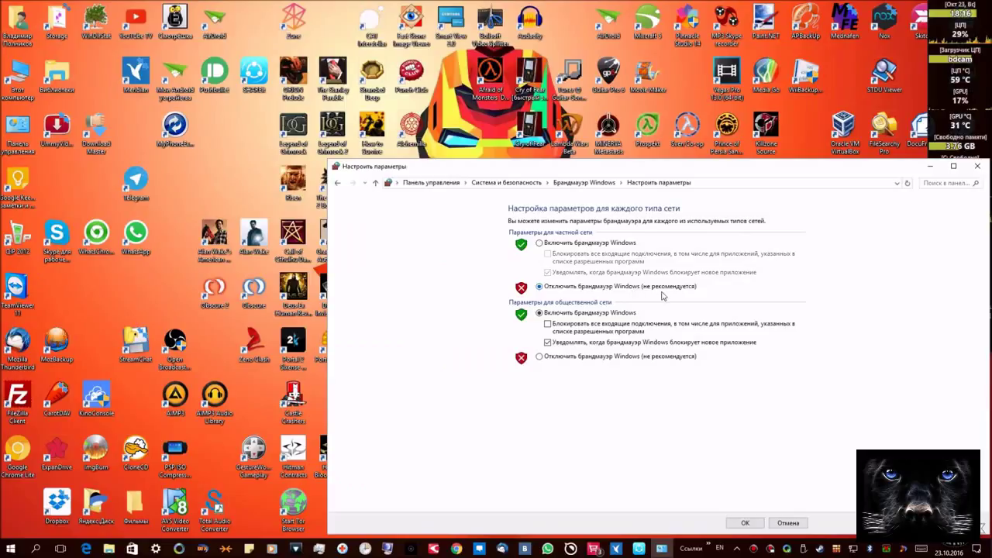
{"action": "left_click", "coordinate": [540, 357]}
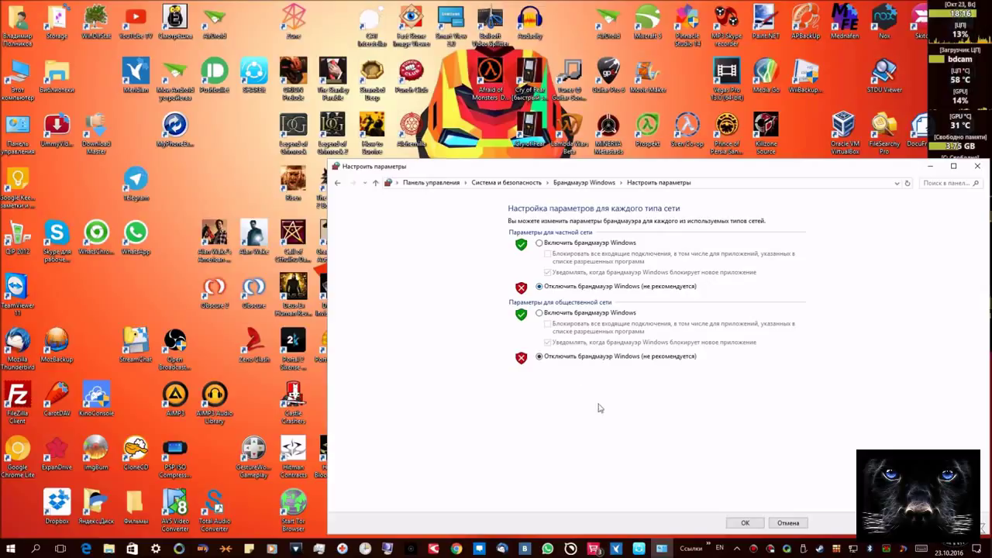
{"action": "left_click", "coordinate": [746, 525]}
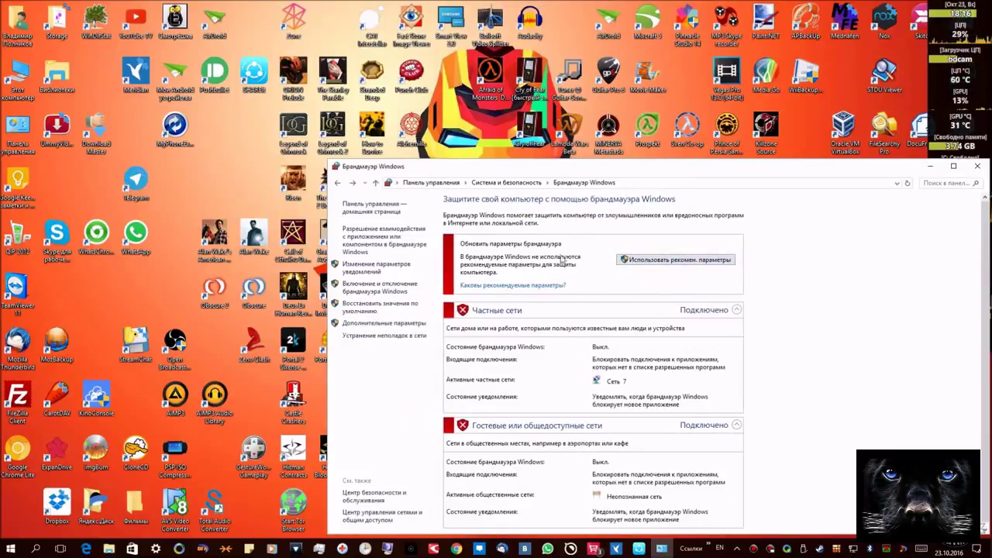
Return to the Система и безопасность page, check the notification centre for new notifications, and close the Control Panel.
{"action": "left_click", "coordinate": [506, 182]}
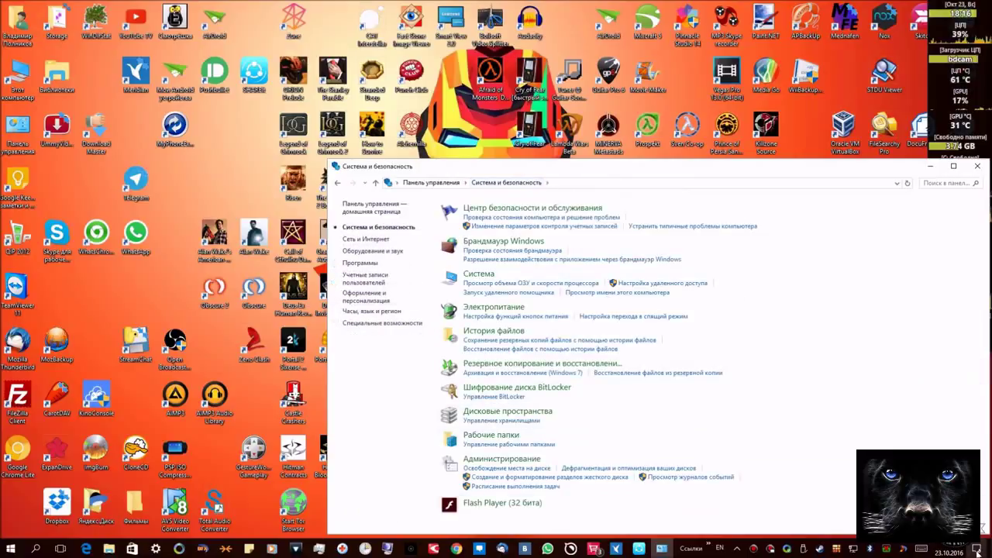
{"action": "left_click", "coordinate": [977, 549]}
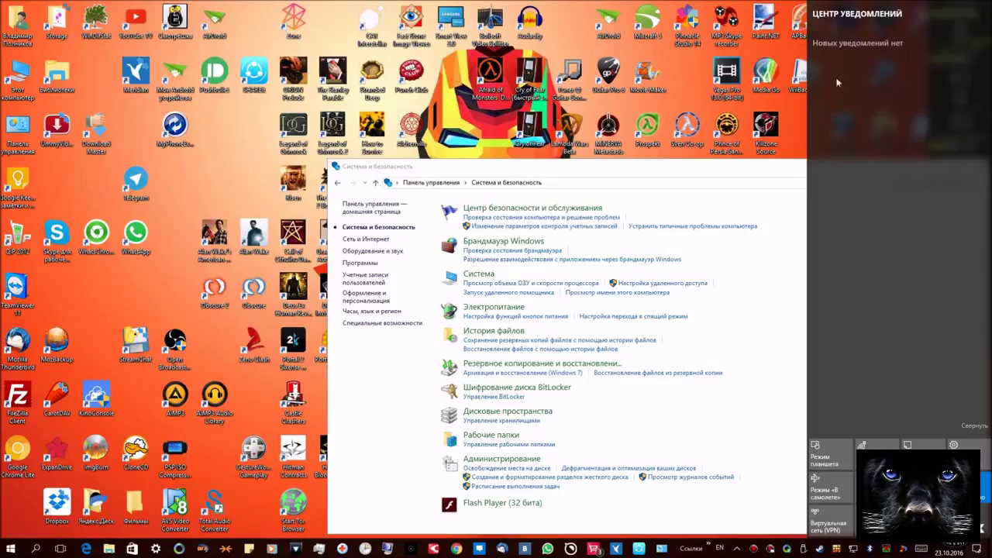
{"action": "left_click", "coordinate": [693, 167]}
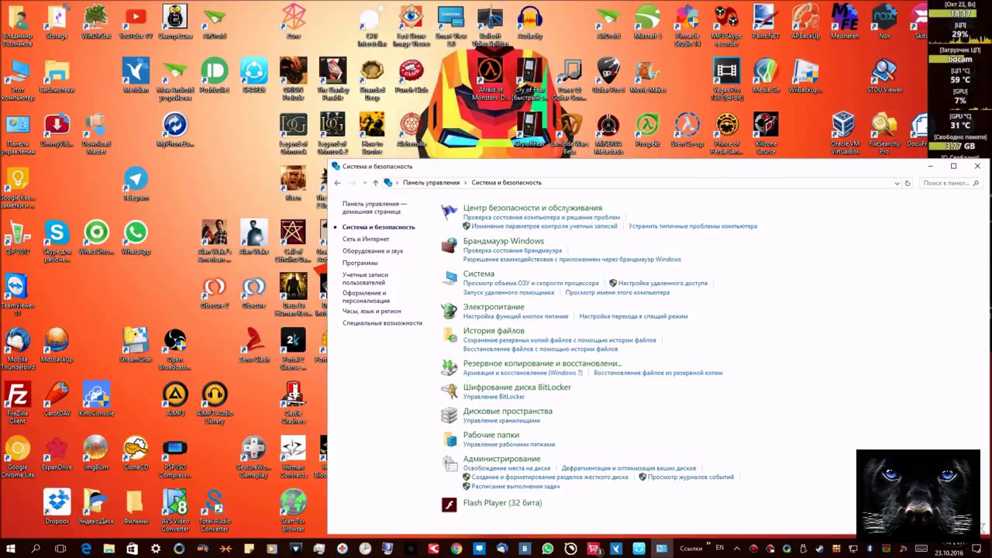
{"action": "left_click", "coordinate": [977, 166]}
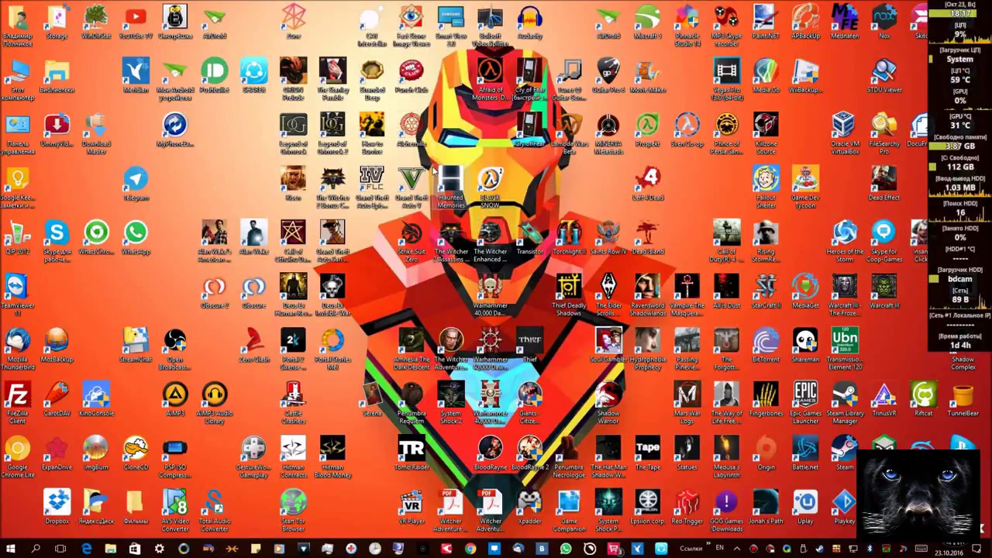
Open the Службы list under Службы и приложения in Computer Management and maximize the window.
{"action": "right_click", "coordinate": [19, 73]}
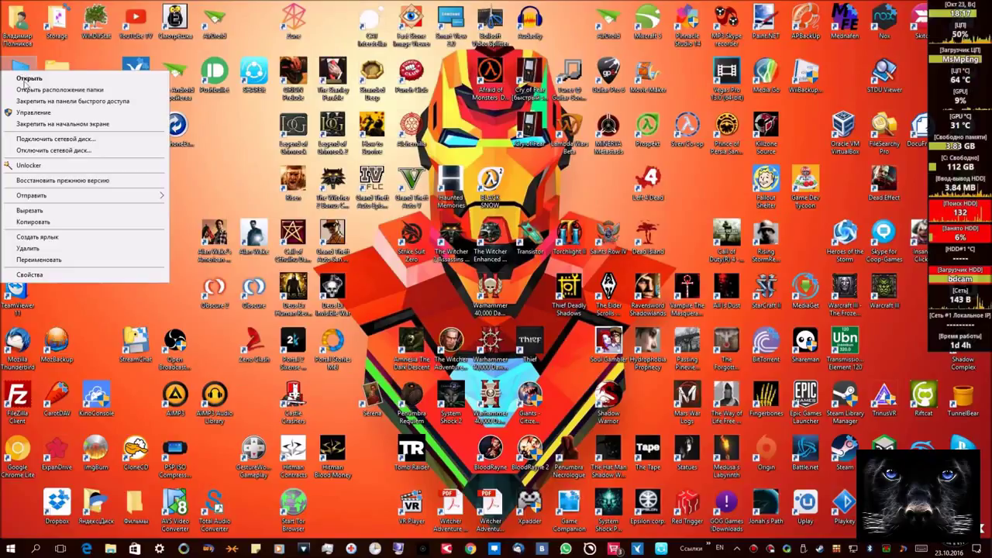
{"action": "left_click", "coordinate": [29, 115]}
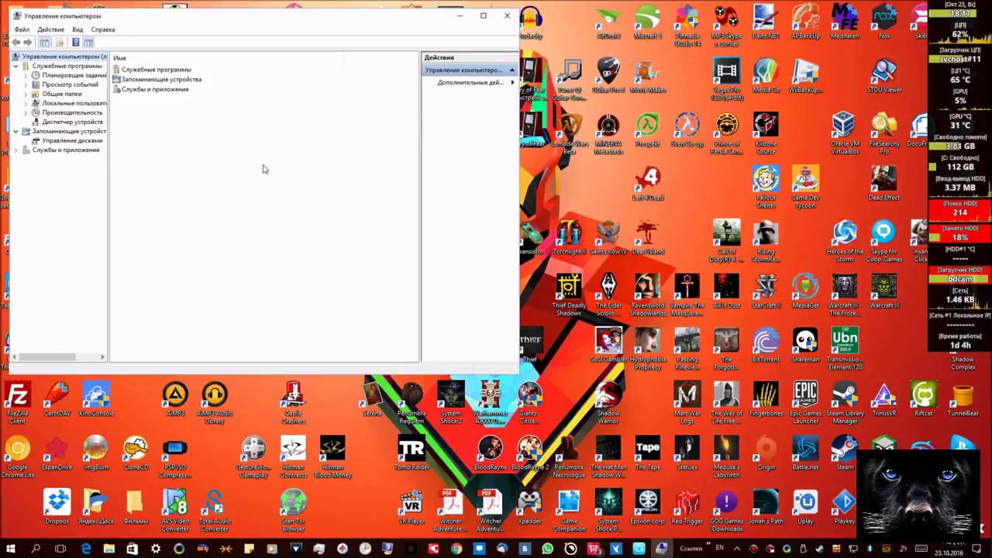
{"action": "left_click", "coordinate": [141, 90]}
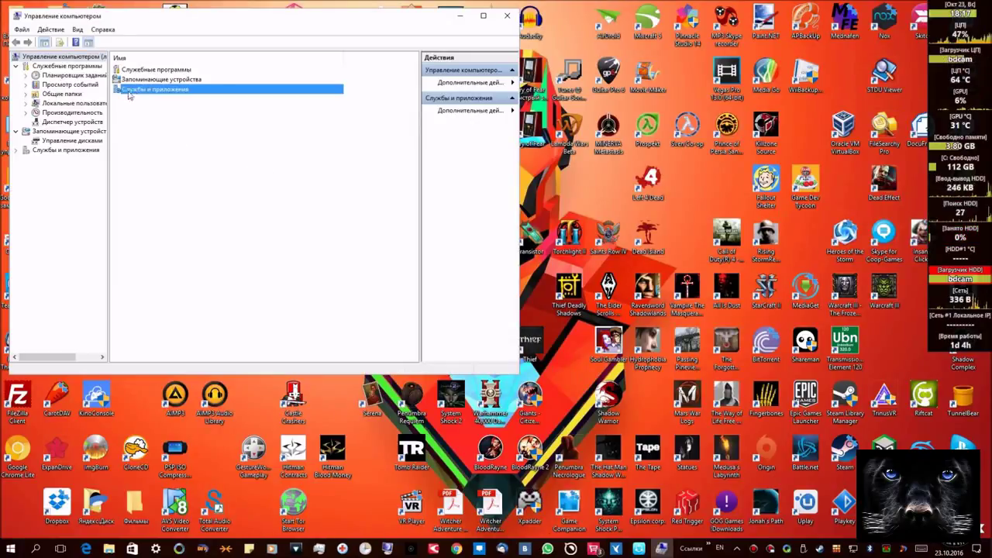
{"action": "double_click", "coordinate": [146, 89]}
{"action": "double_click", "coordinate": [134, 71]}
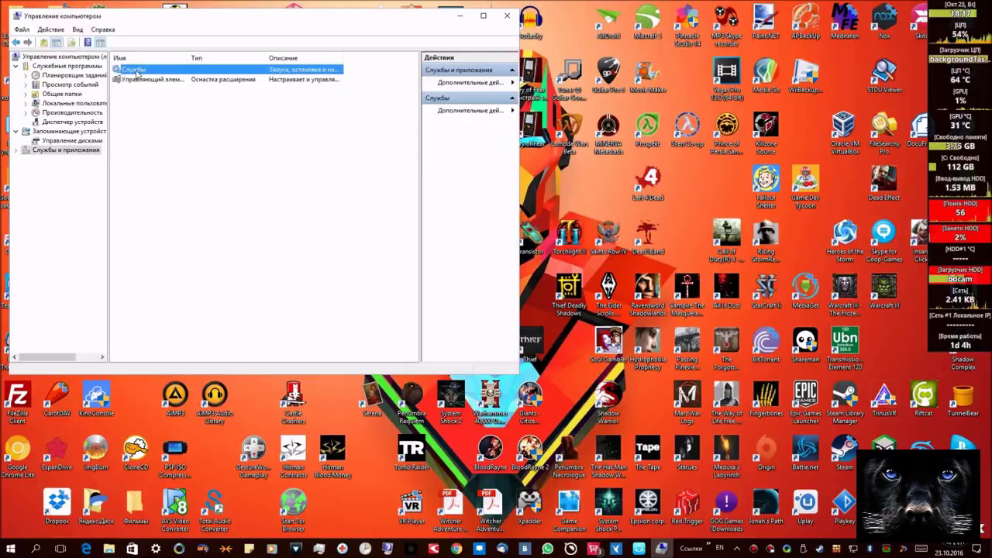
{"action": "left_click", "coordinate": [483, 15]}
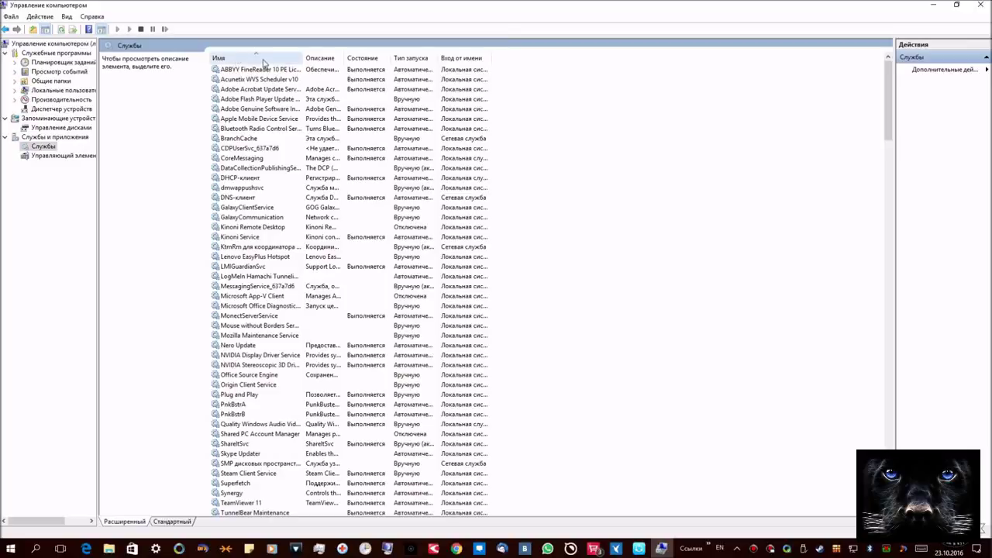
Set the startup type of the Брандмауэр Windows service to Отключена and apply the change.
{"action": "scroll", "coordinate": [275, 275], "scroll_direction": "down", "scroll_amount": 11}
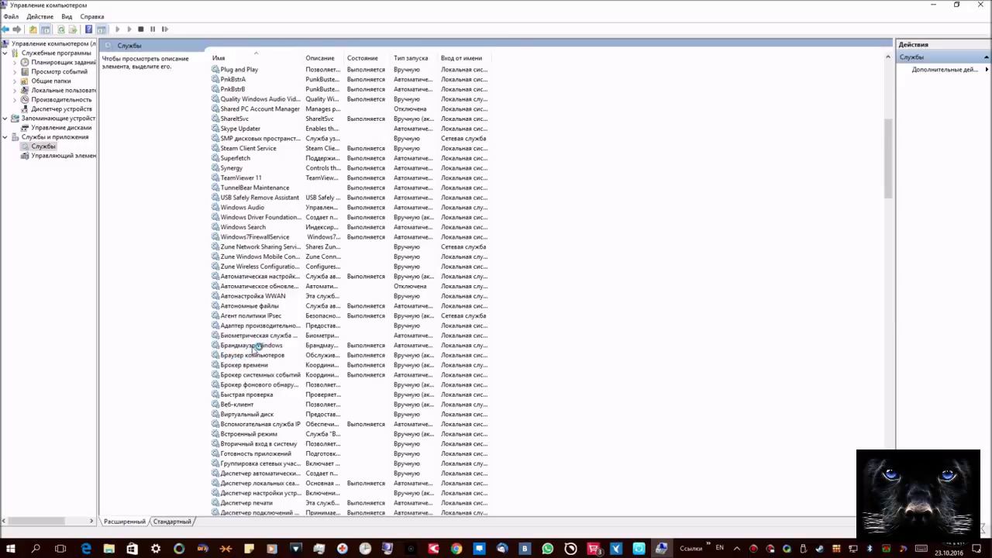
{"action": "left_click", "coordinate": [238, 346]}
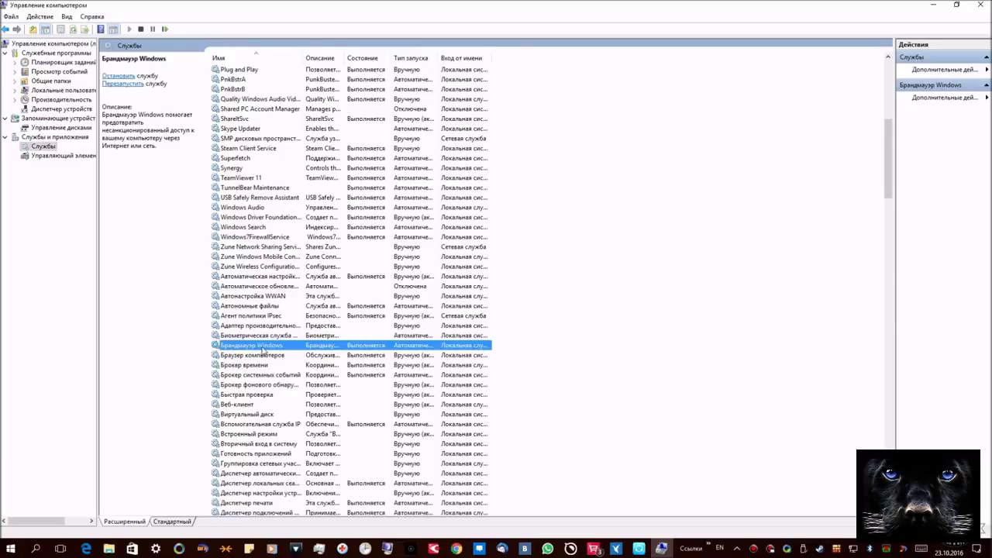
{"action": "right_click", "coordinate": [262, 348]}
{"action": "left_click", "coordinate": [310, 443]}
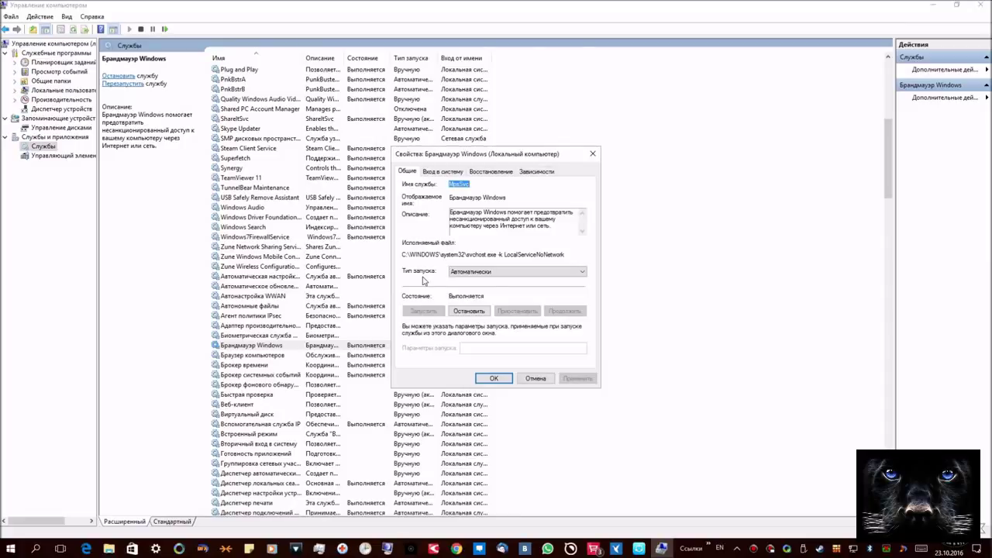
{"action": "left_click", "coordinate": [530, 271]}
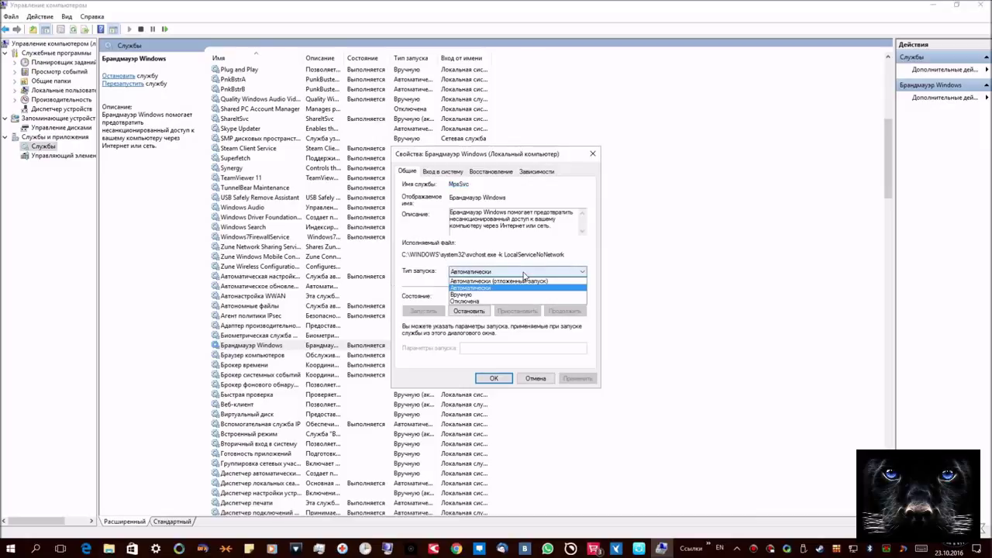
{"action": "left_click", "coordinate": [493, 303]}
{"action": "left_click", "coordinate": [583, 378]}
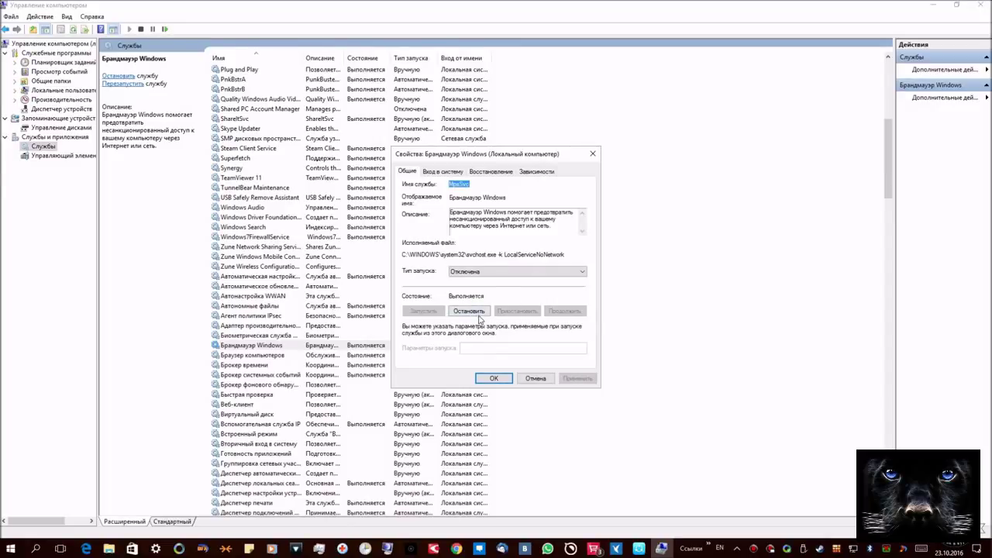
Stop the Брандмауэр Windows service, accept its properties, and close Computer Management.
{"action": "left_click", "coordinate": [476, 313]}
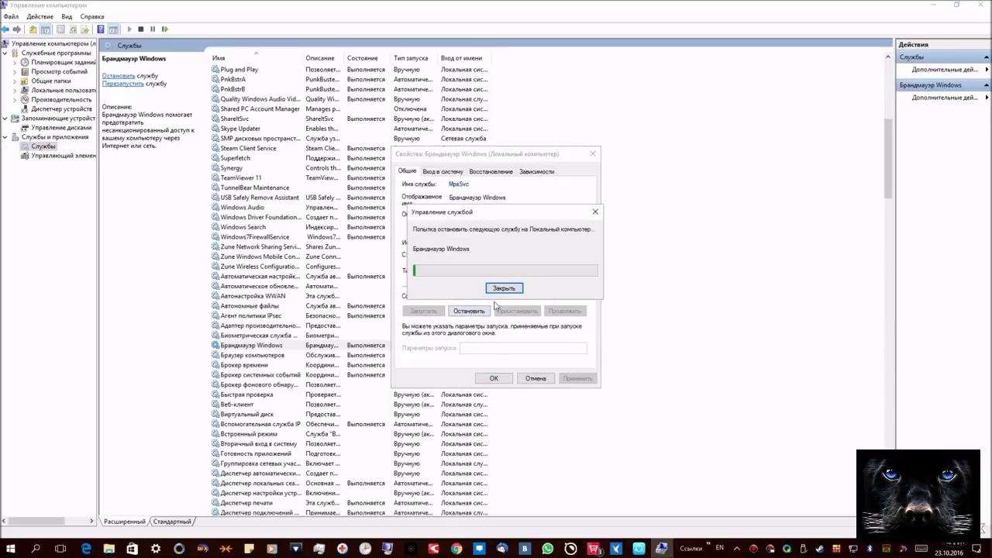
{"action": "left_click", "coordinate": [500, 379]}
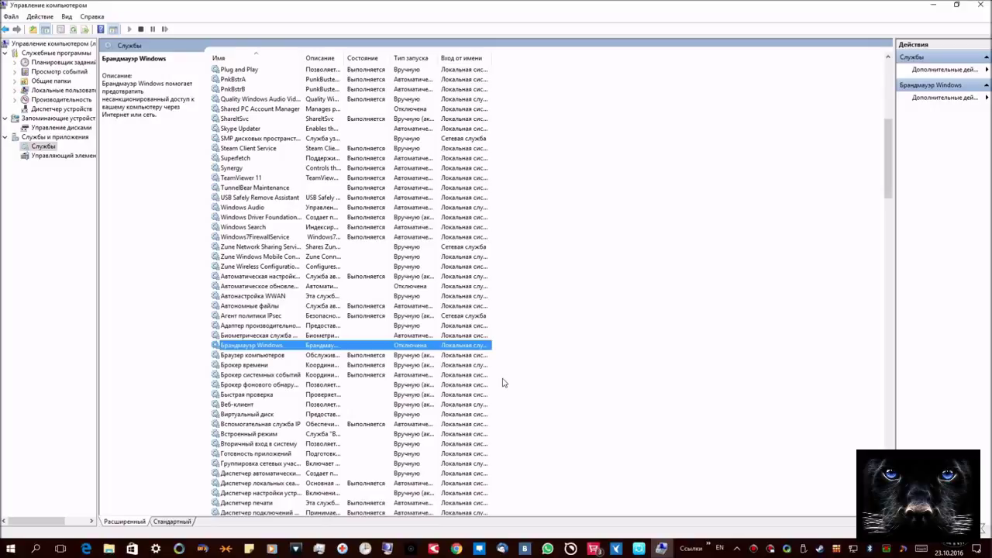
{"action": "double_click", "coordinate": [487, 18]}
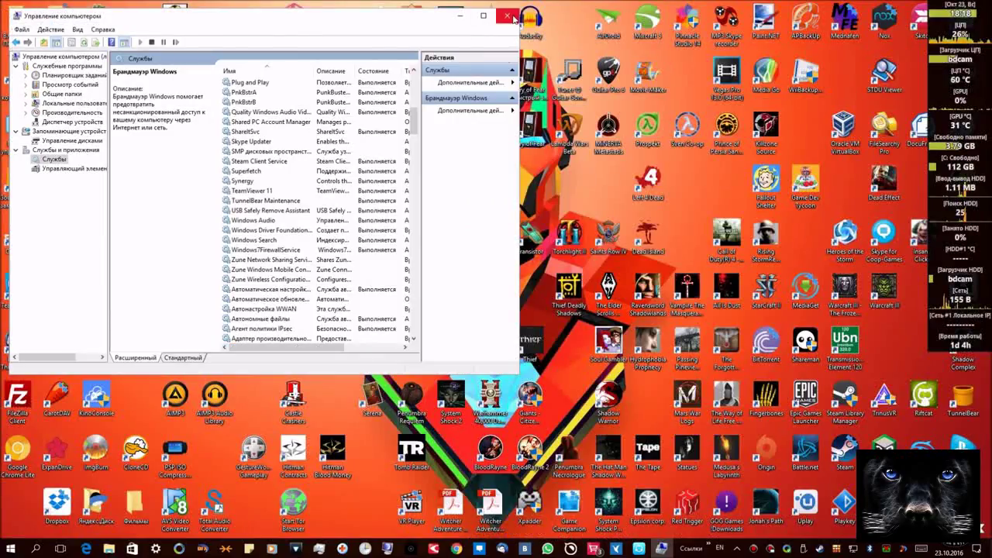
{"action": "left_click", "coordinate": [509, 16]}
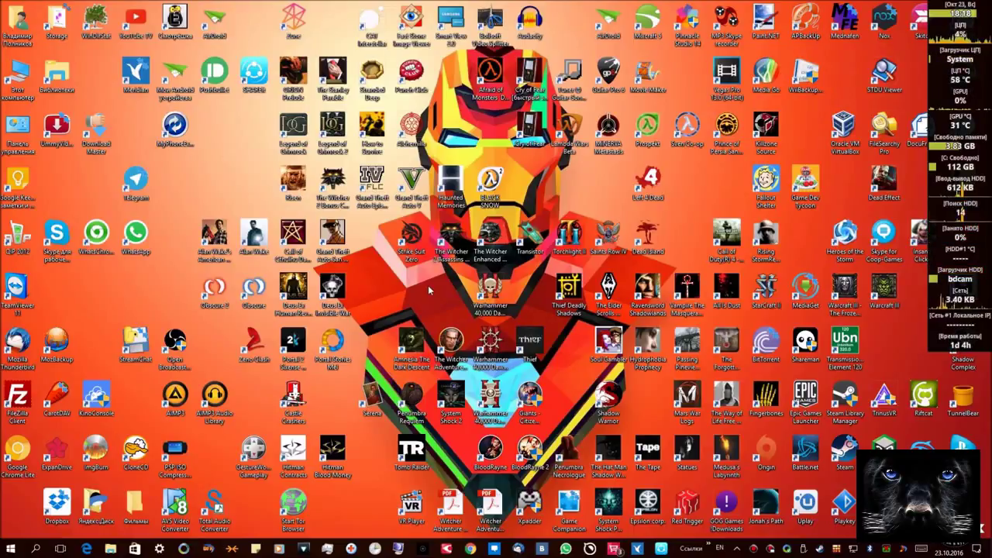
Disable the Языковая панель toolbar on the taskbar.
{"action": "right_click", "coordinate": [720, 547]}
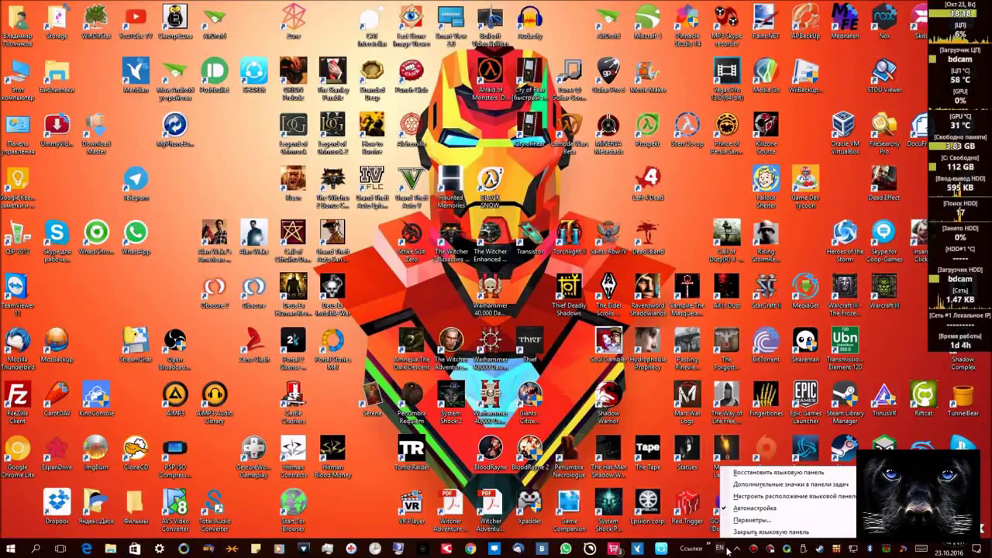
{"action": "left_click", "coordinate": [689, 481]}
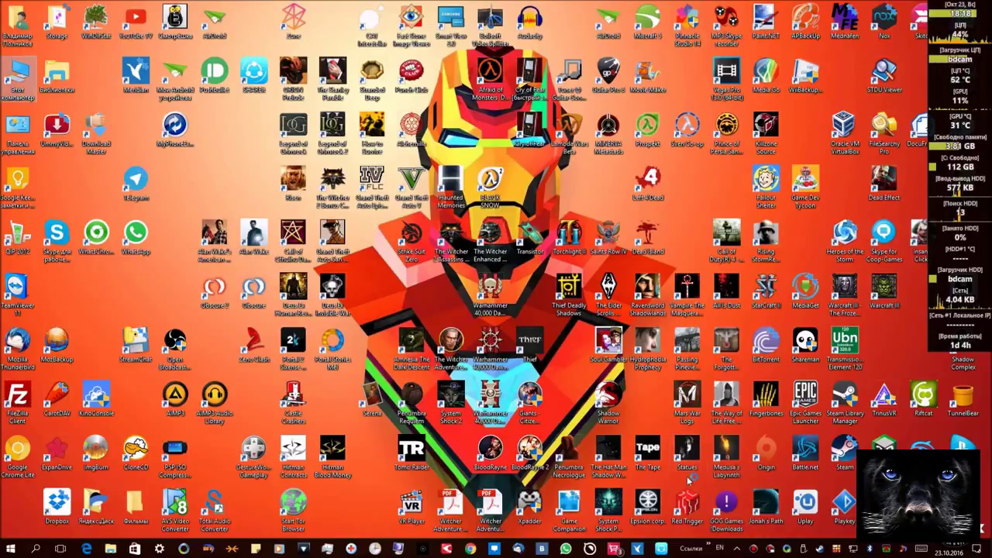
{"action": "right_click", "coordinate": [679, 549]}
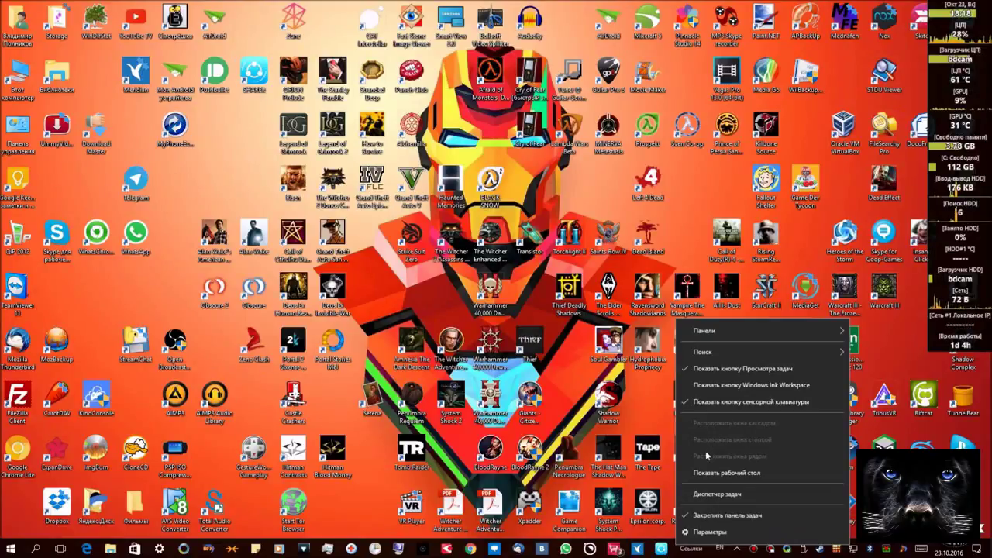
{"action": "mouse_move", "coordinate": [717, 333]}
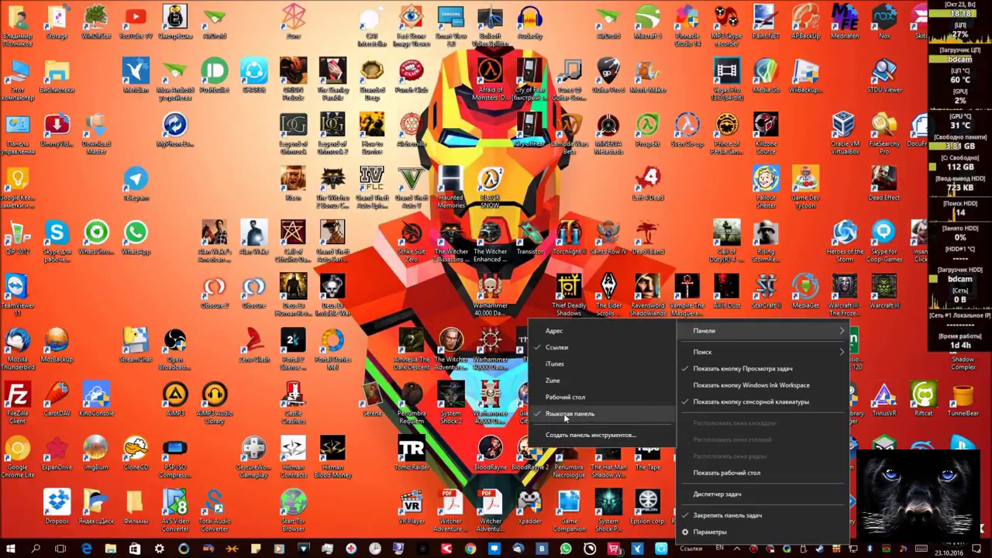
{"action": "left_click", "coordinate": [567, 414]}
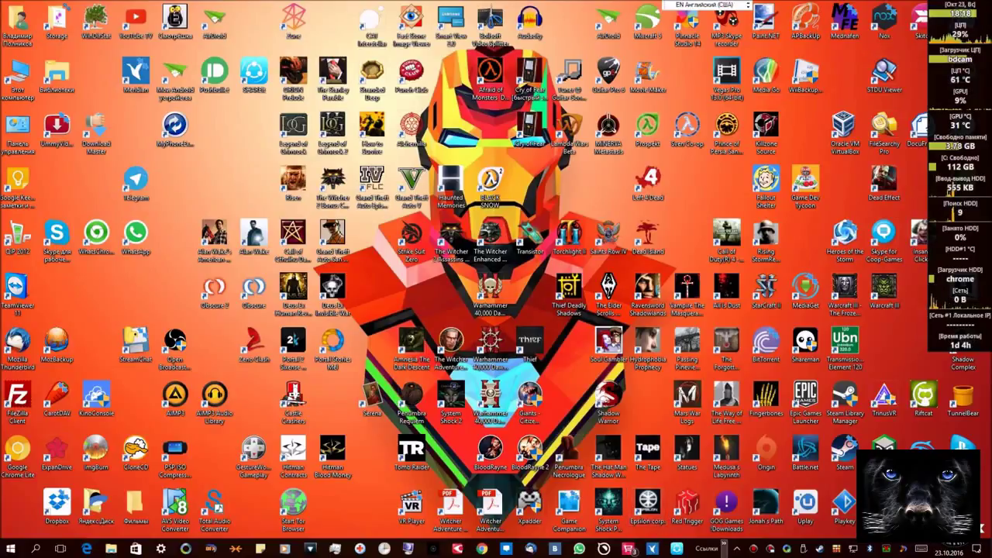
{"action": "right_click", "coordinate": [665, 7]}
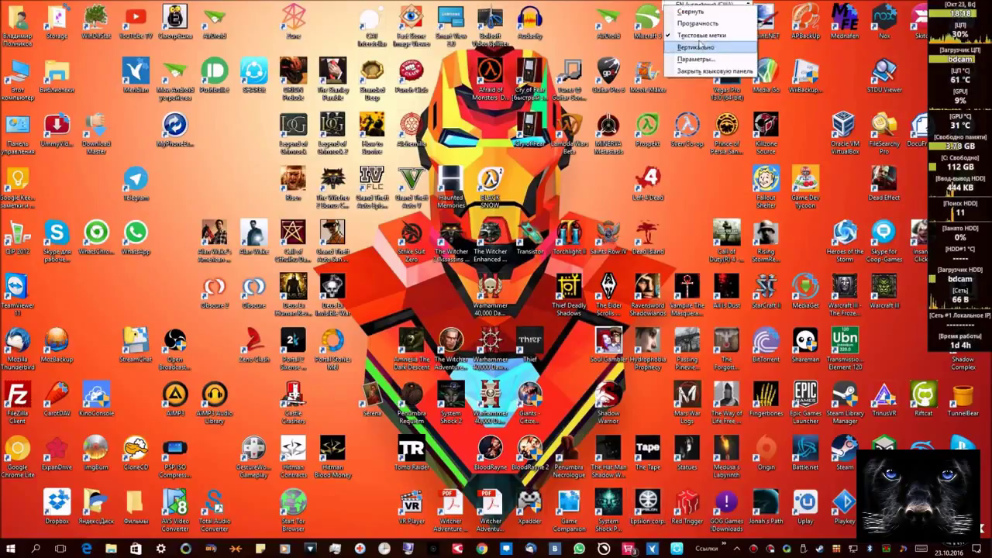
{"action": "left_click", "coordinate": [567, 14]}
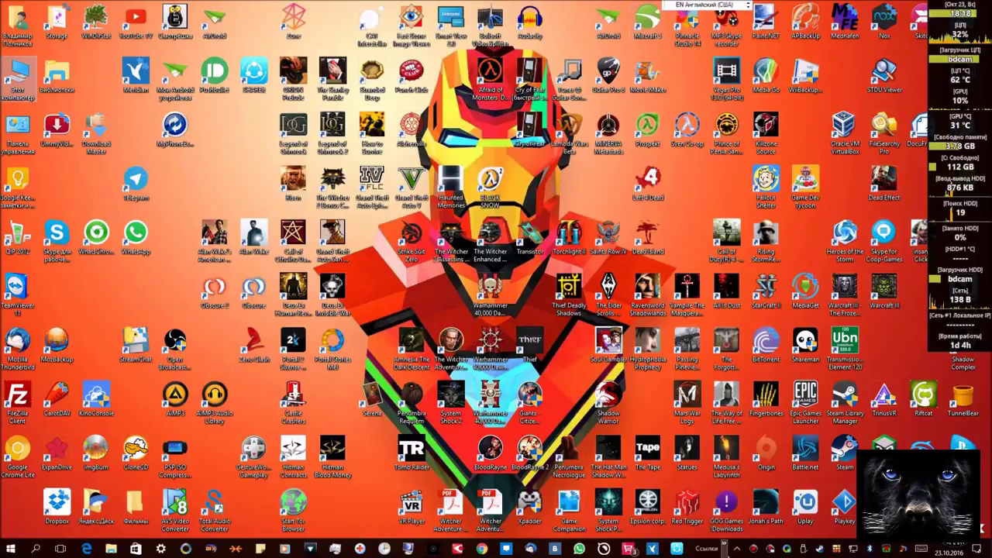
{"action": "right_click", "coordinate": [690, 549]}
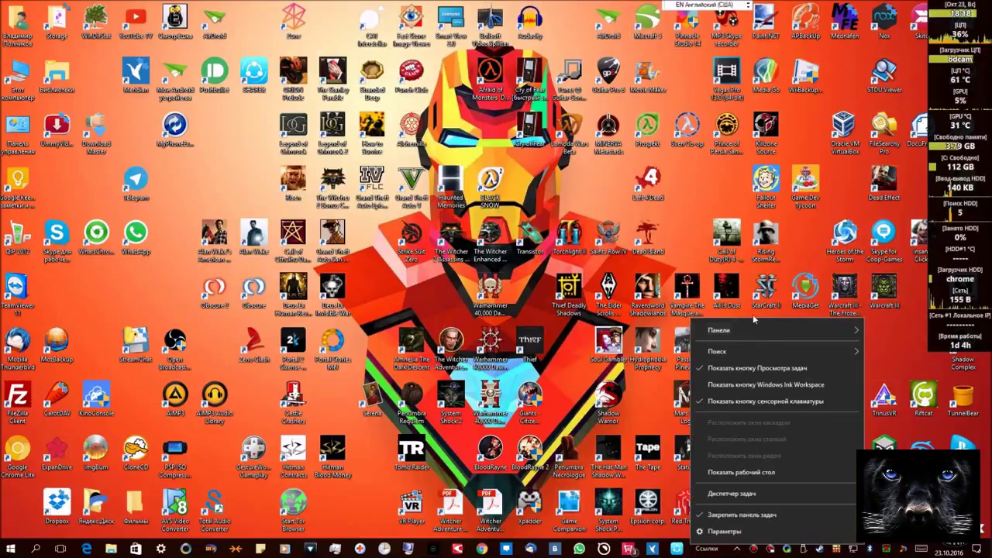
{"action": "mouse_move", "coordinate": [724, 334]}
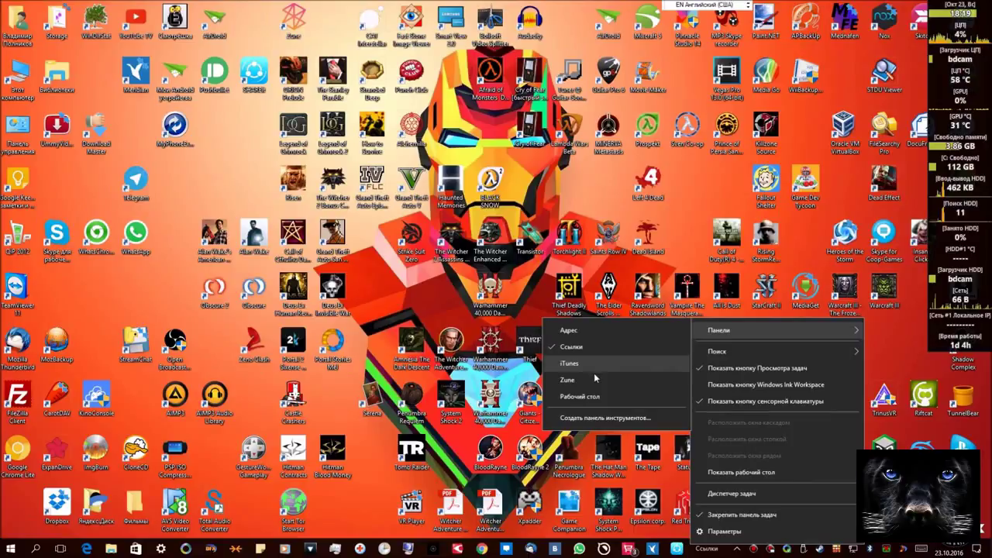
{"action": "left_click", "coordinate": [697, 167]}
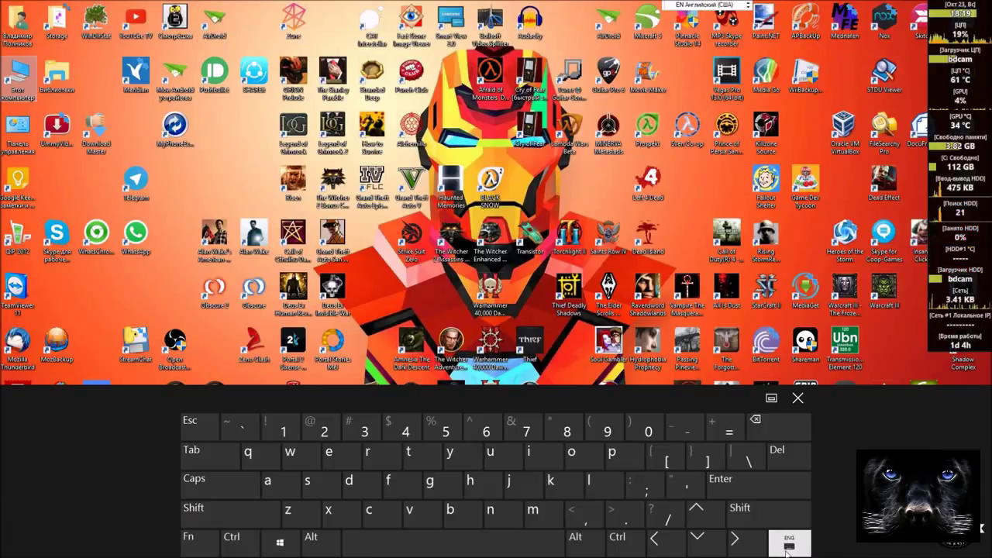
Open the Регион и язык settings from the touch keyboard's language list and continue to the Язык page of the Control Panel.
{"action": "left_click", "coordinate": [794, 547]}
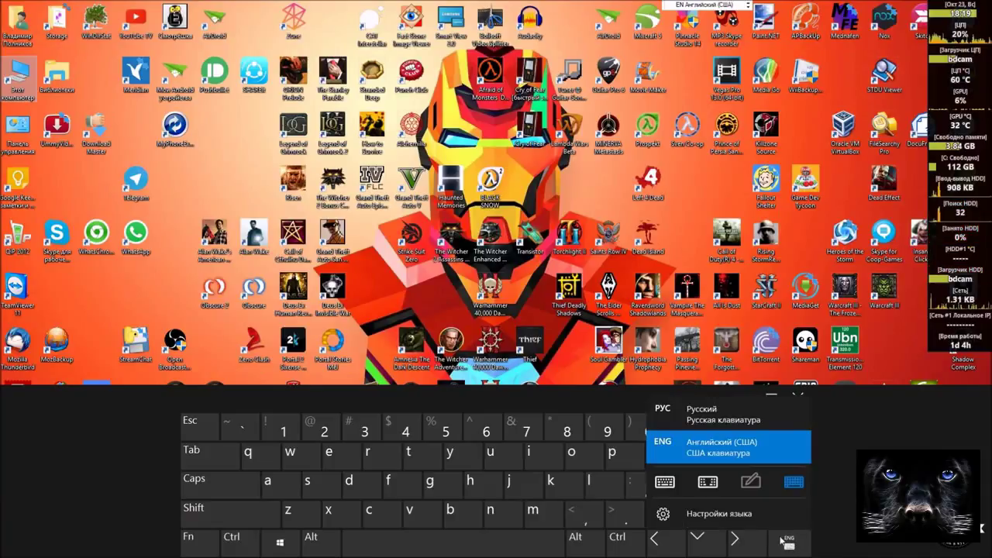
{"action": "left_click", "coordinate": [694, 508]}
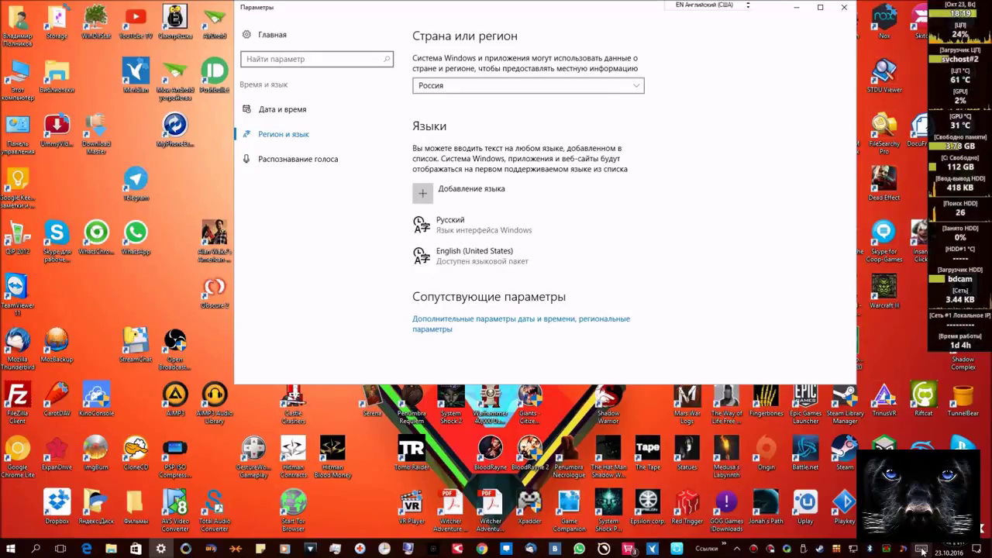
{"action": "left_click", "coordinate": [438, 329]}
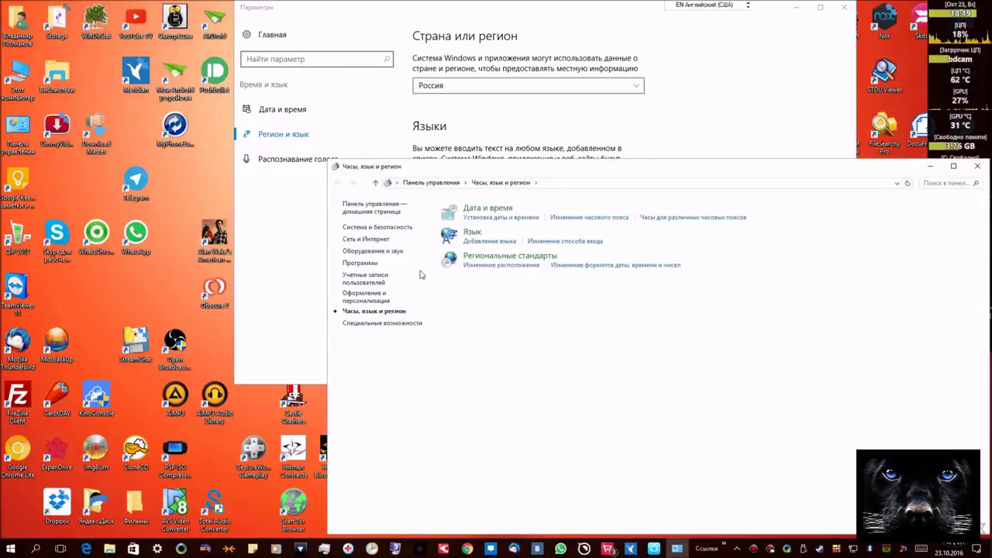
{"action": "left_click", "coordinate": [472, 233]}
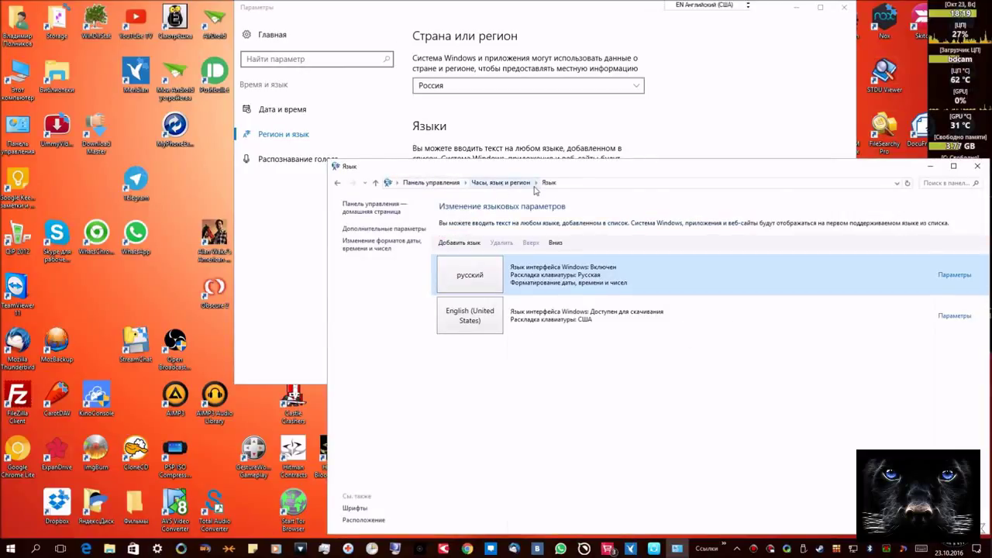
Close the Параметры window and open Дополнительные параметры for the languages.
{"action": "left_click", "coordinate": [844, 7]}
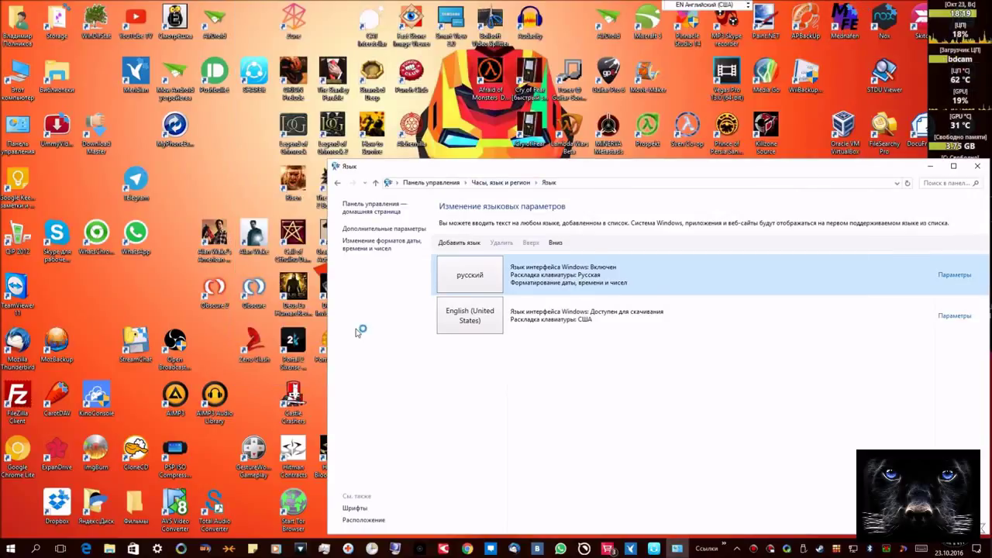
{"action": "left_click", "coordinate": [374, 231]}
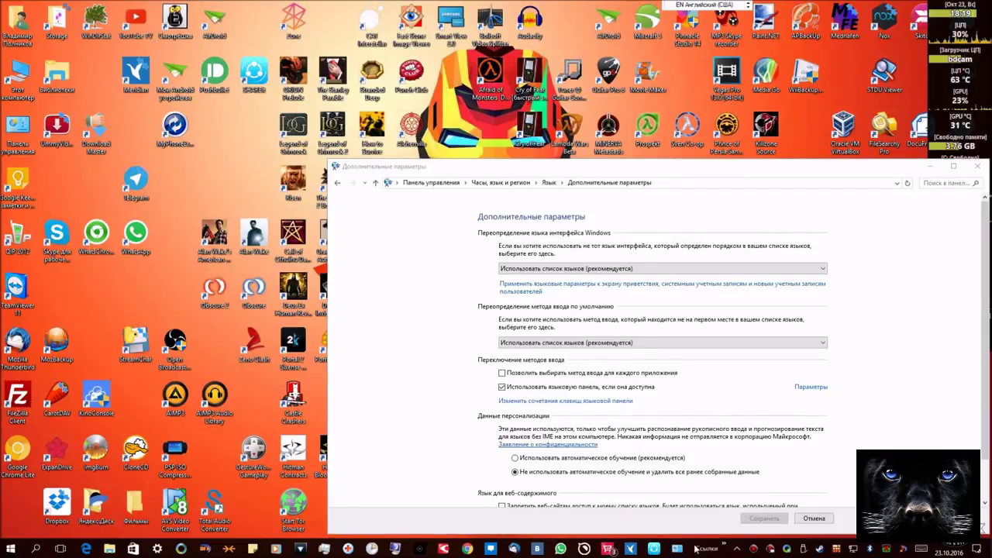
{"action": "right_click", "coordinate": [701, 549]}
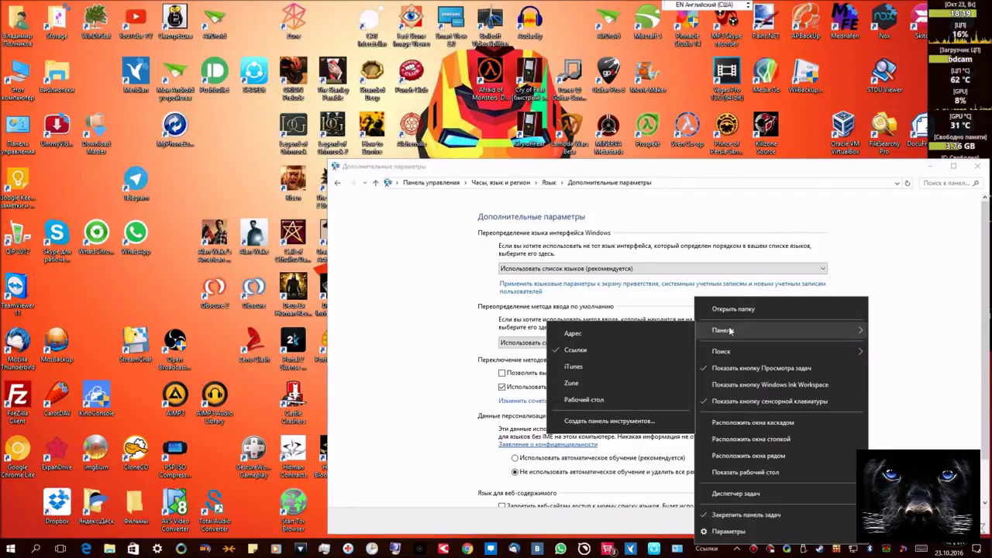
{"action": "left_click", "coordinate": [808, 179]}
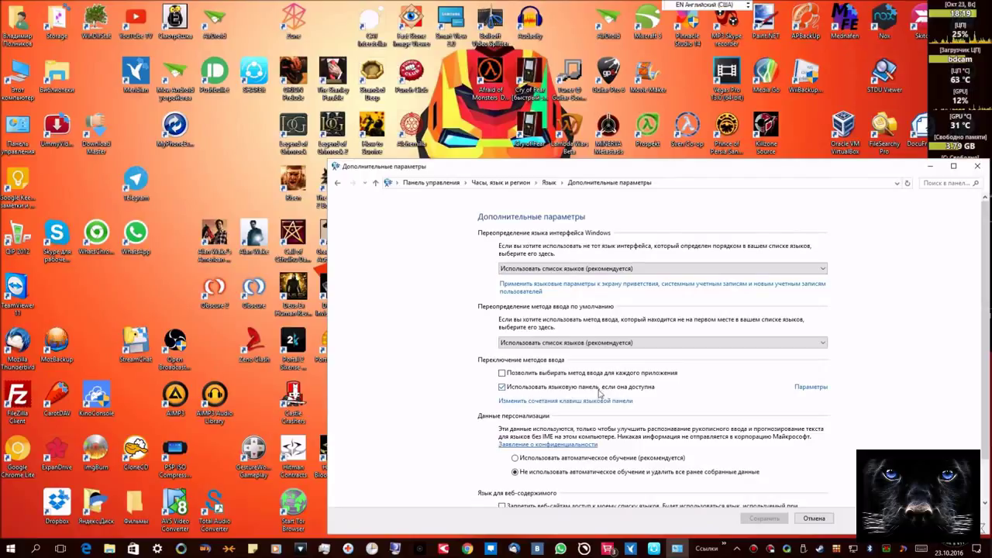
Set the language bar to Закреплена в панели задач in its options and apply the change.
{"action": "left_click", "coordinate": [812, 388]}
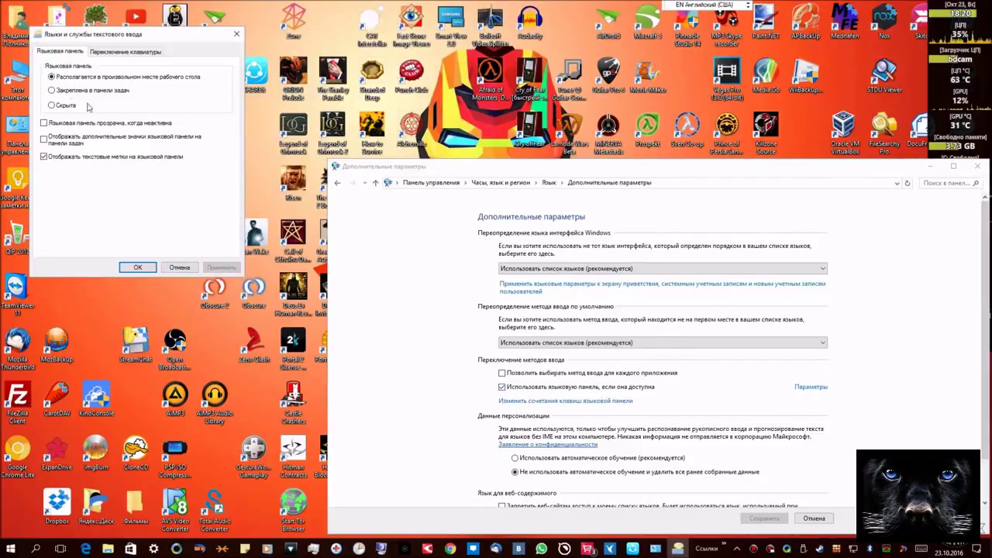
{"action": "left_click", "coordinate": [54, 90]}
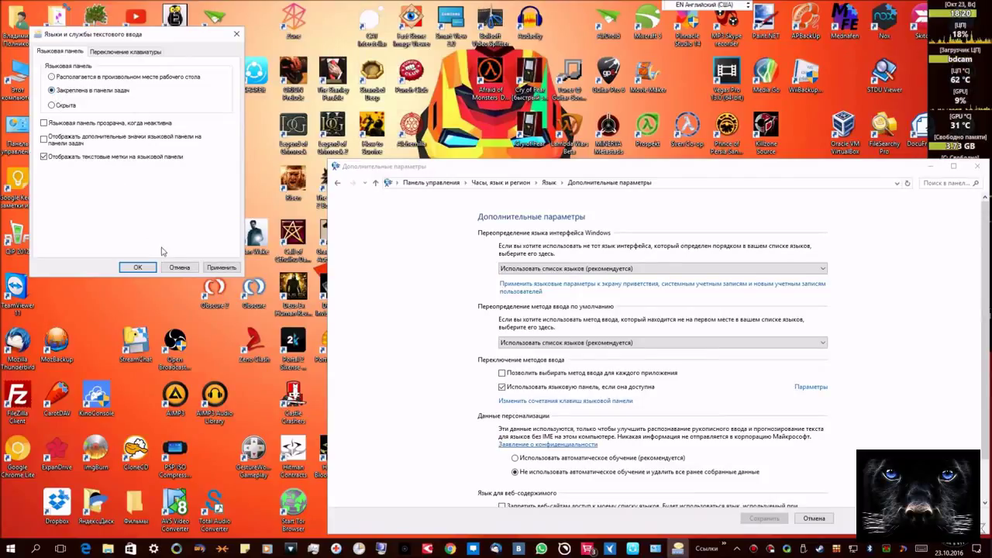
{"action": "left_click", "coordinate": [221, 268]}
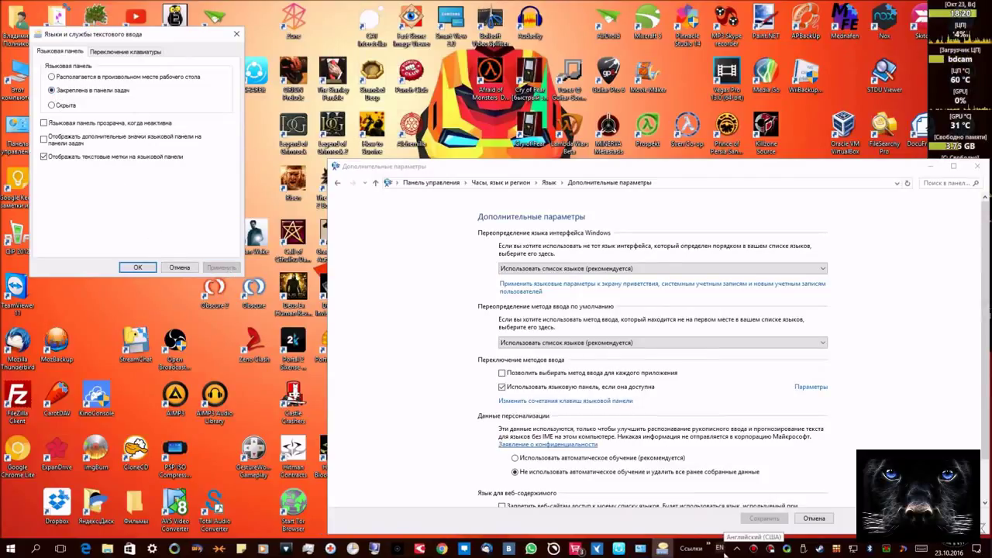
Switch the input language to Russian and close the language bar options and the Дополнительные параметры window.
{"action": "key", "text": "alt+shift"}
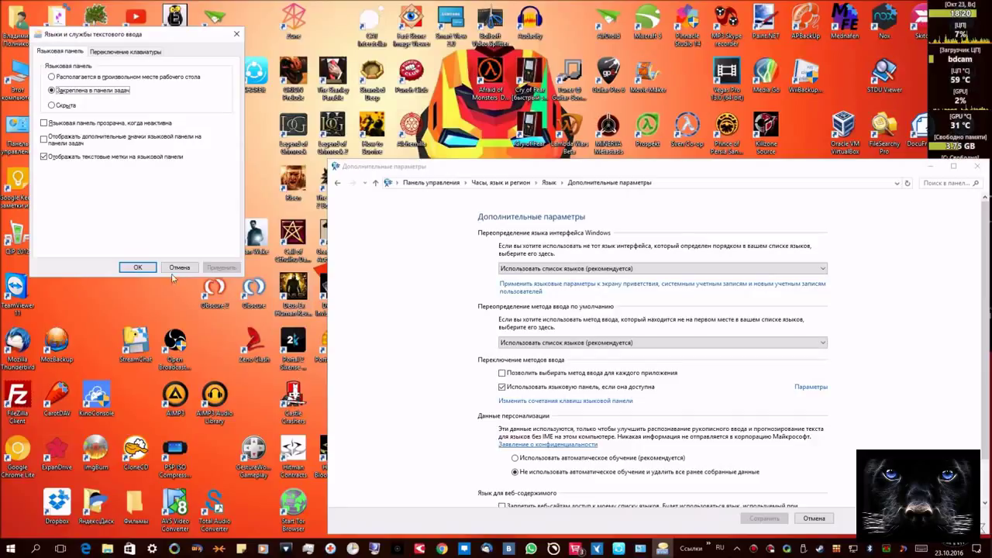
{"action": "key", "text": "Escape"}
{"action": "left_click", "coordinate": [978, 166]}
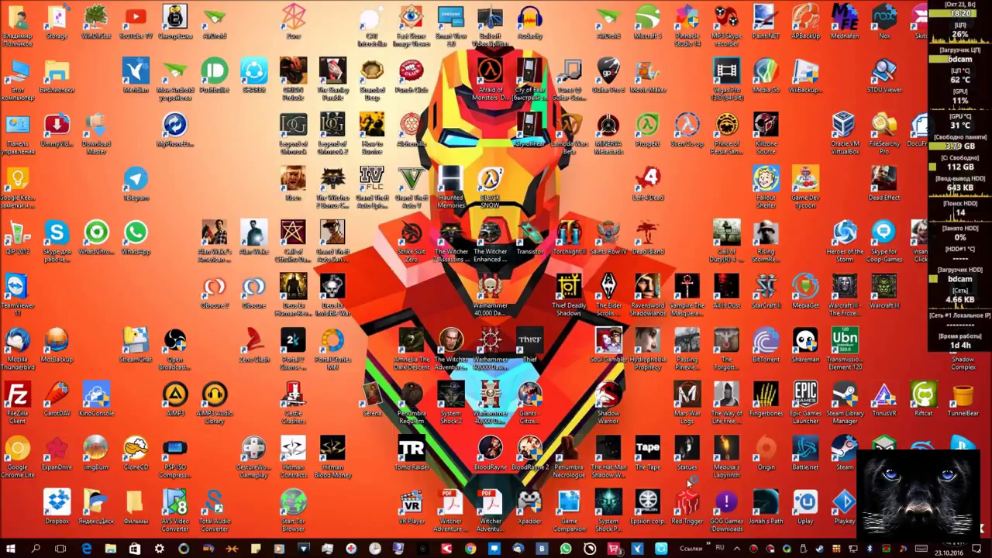
Open a new Google Chrome window.
{"action": "left_click", "coordinate": [371, 240]}
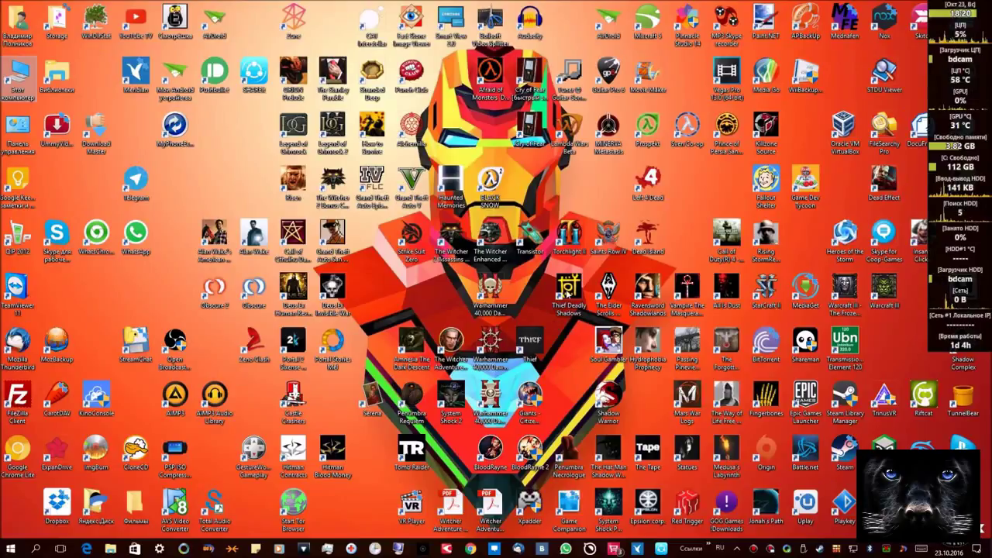
{"action": "left_click", "coordinate": [471, 549]}
{"action": "right_click", "coordinate": [471, 549]}
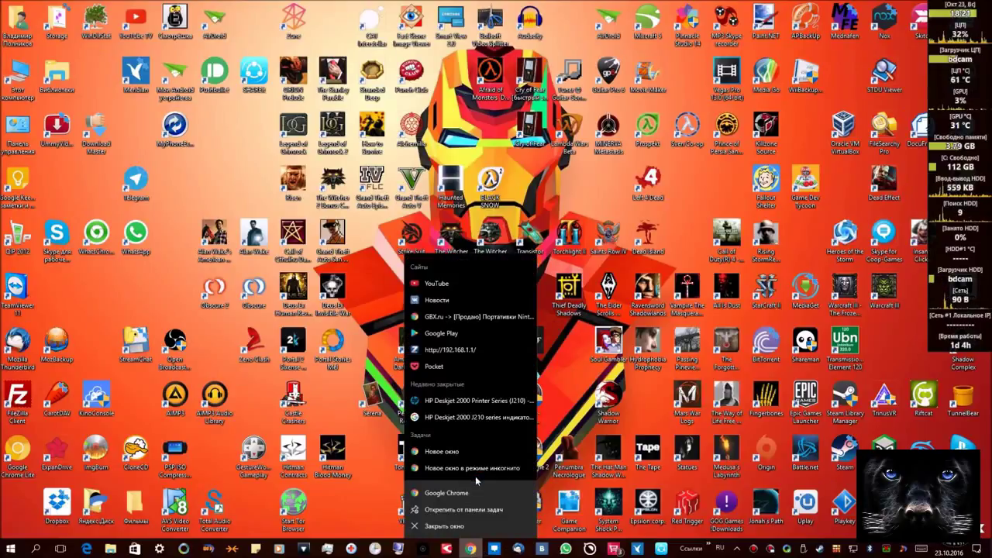
{"action": "left_click", "coordinate": [452, 457]}
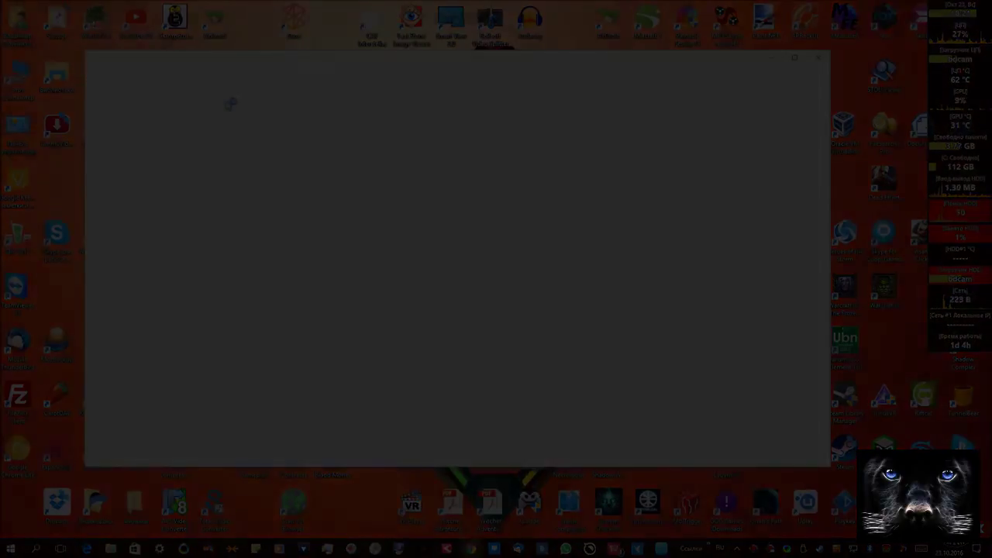